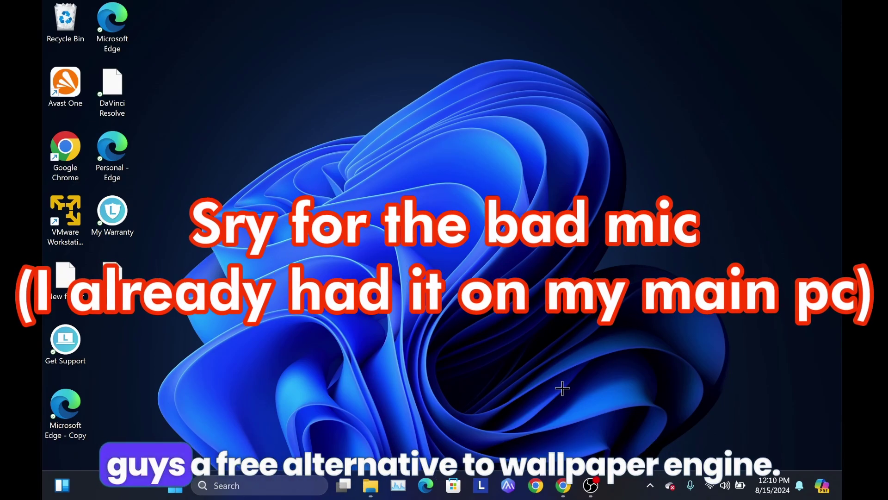
Step: Open the rocksdanister.com Lively Wallpaper homepage from the 'lively wallpaper download' results and scroll through it
{"action": "left_click", "coordinate": [562, 486]}
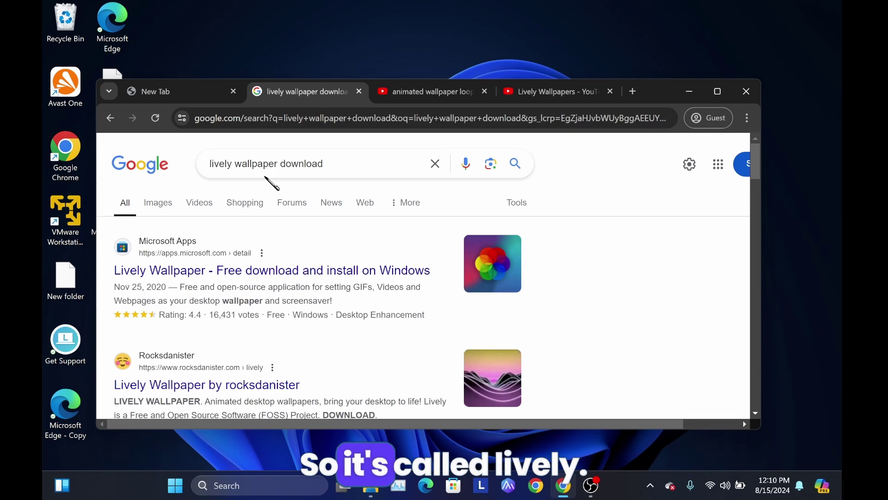
{"action": "scroll", "coordinate": [294, 310], "scroll_direction": "down", "scroll_amount": 1}
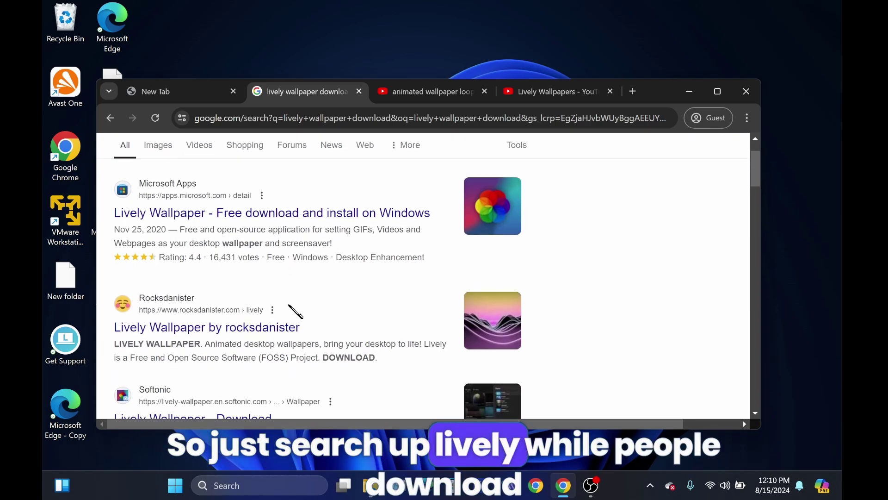
{"action": "scroll", "coordinate": [295, 311], "scroll_direction": "down", "scroll_amount": 1}
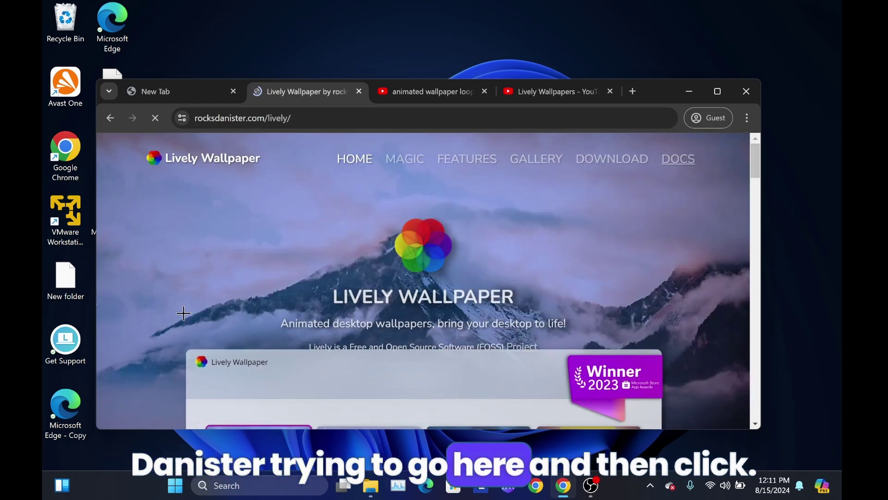
{"action": "scroll", "coordinate": [395, 288], "scroll_direction": "down", "scroll_amount": 2}
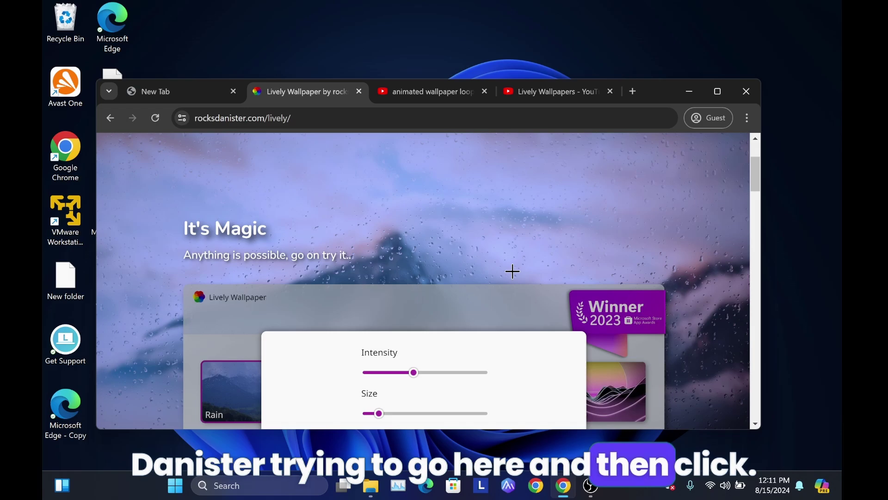
{"action": "scroll", "coordinate": [513, 271], "scroll_direction": "up", "scroll_amount": 3}
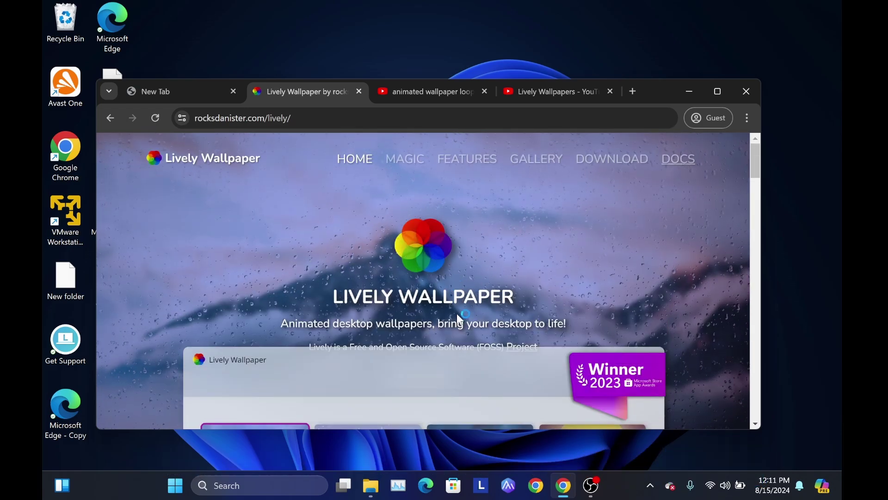
{"action": "scroll", "coordinate": [457, 313], "scroll_direction": "down", "scroll_amount": 2}
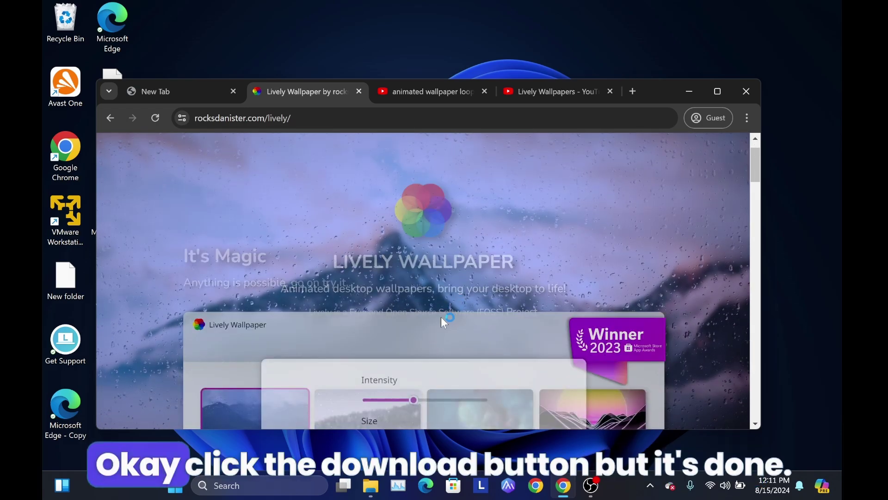
{"action": "scroll", "coordinate": [443, 316], "scroll_direction": "down", "scroll_amount": 1}
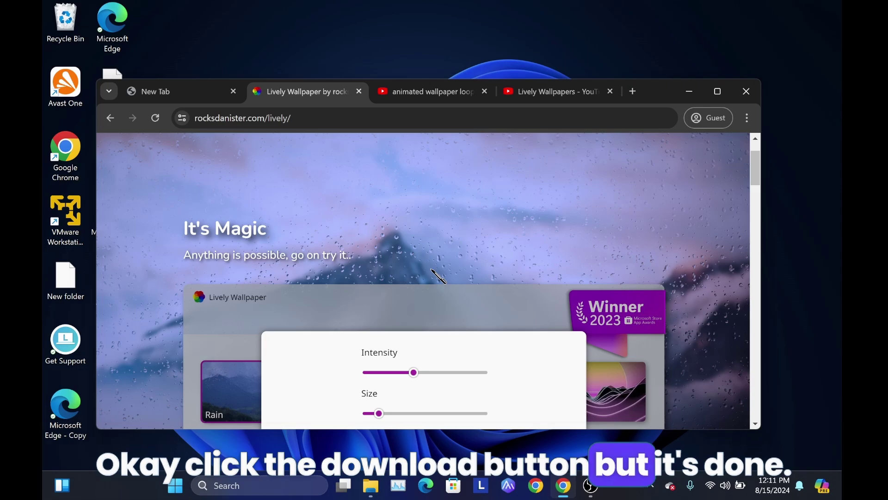
{"action": "scroll", "coordinate": [439, 277], "scroll_direction": "up", "scroll_amount": 3}
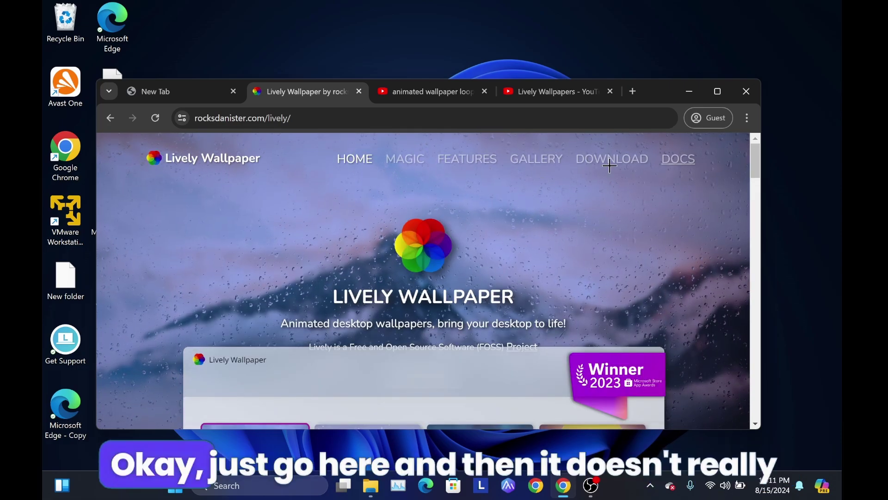
Step: Download the Windows 64-bit installer lively_setup_x86_full_v2108.exe and save it to Downloads
{"action": "left_click", "coordinate": [610, 159]}
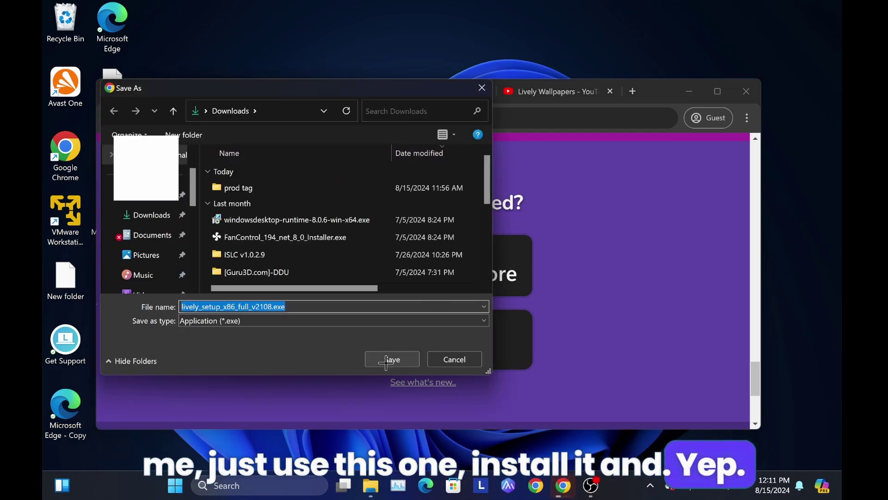
{"action": "left_click", "coordinate": [387, 360]}
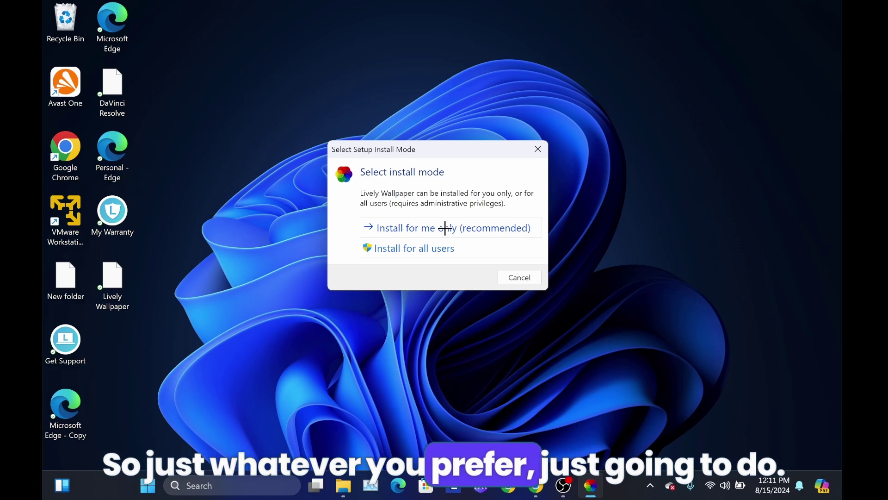
Step: Install Lively for the current user in English with default folder and desktop shortcut, then launch it
{"action": "left_click", "coordinate": [445, 228]}
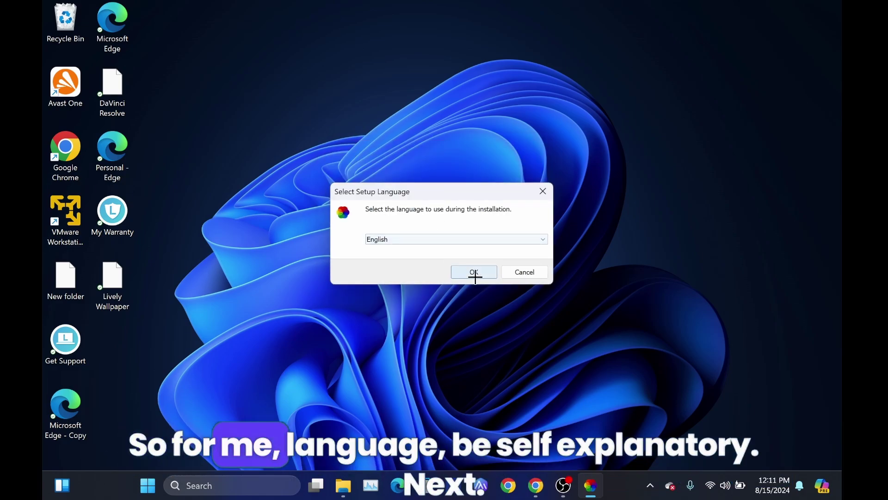
{"action": "left_click", "coordinate": [480, 273]}
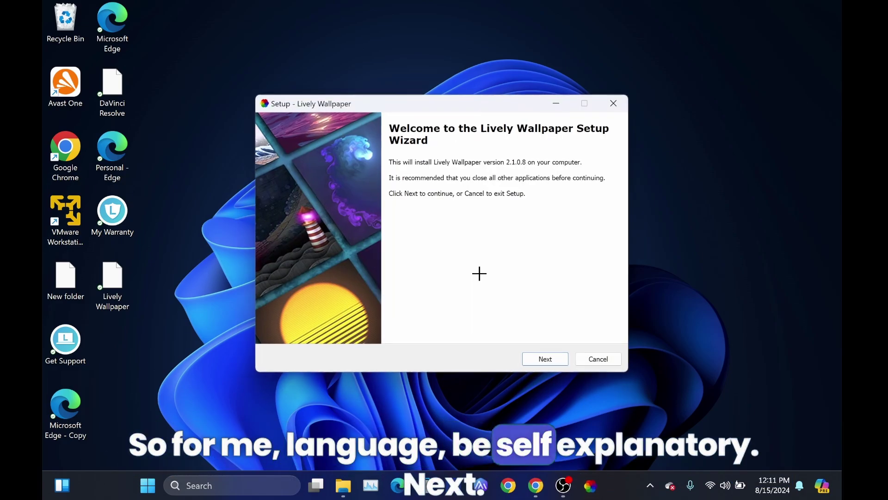
{"action": "left_click", "coordinate": [546, 358]}
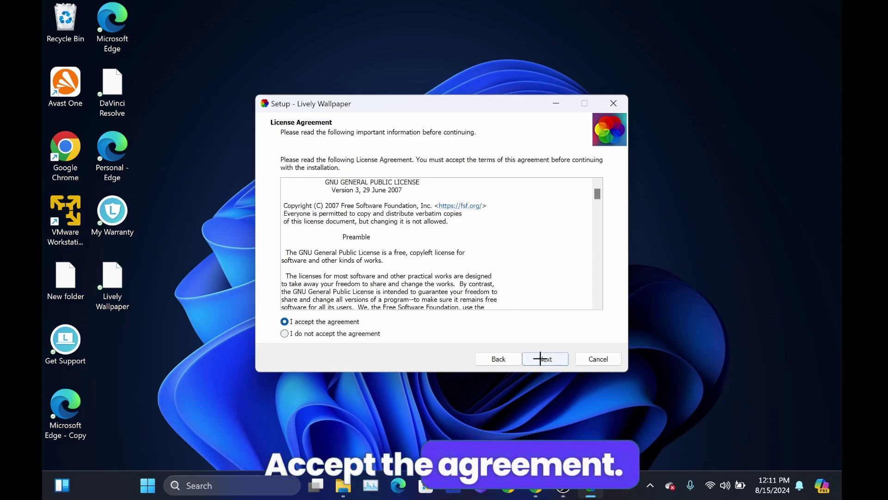
{"action": "left_click", "coordinate": [541, 359]}
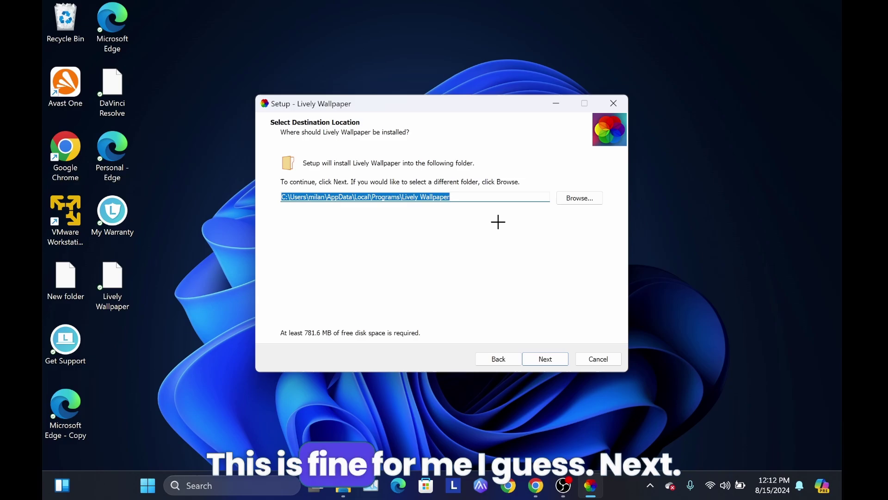
{"action": "left_click", "coordinate": [546, 360]}
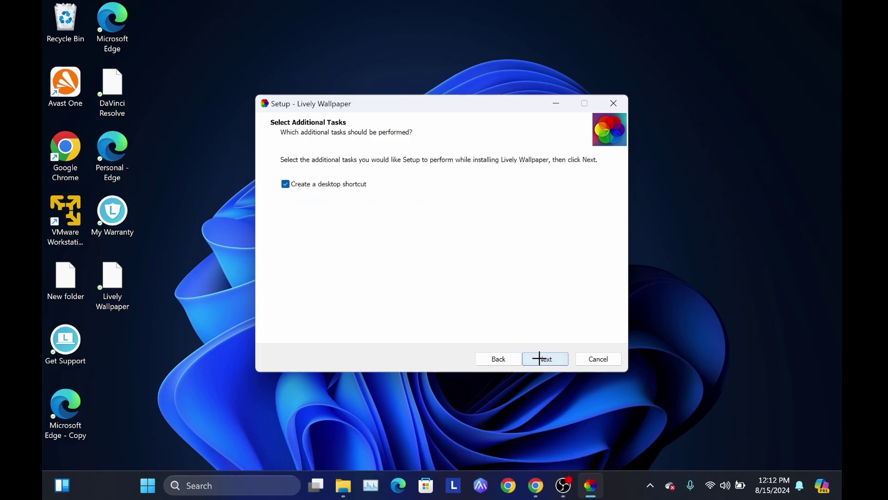
{"action": "left_click", "coordinate": [549, 360]}
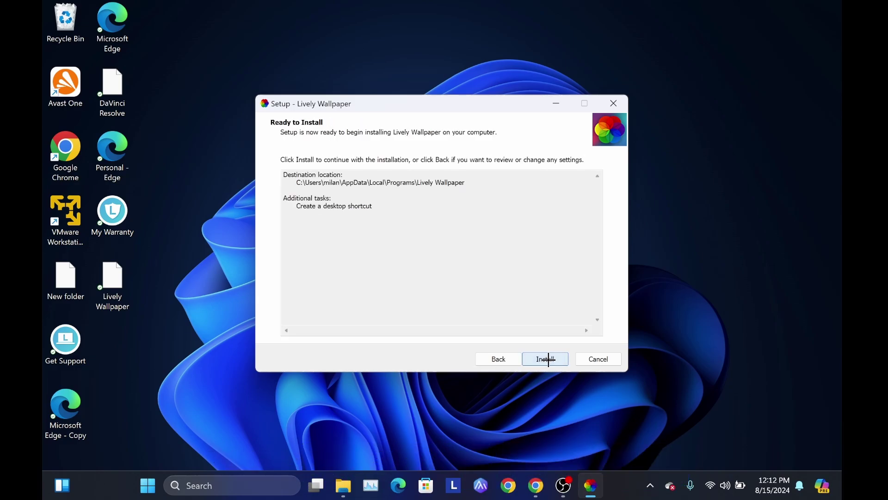
{"action": "left_click", "coordinate": [548, 359]}
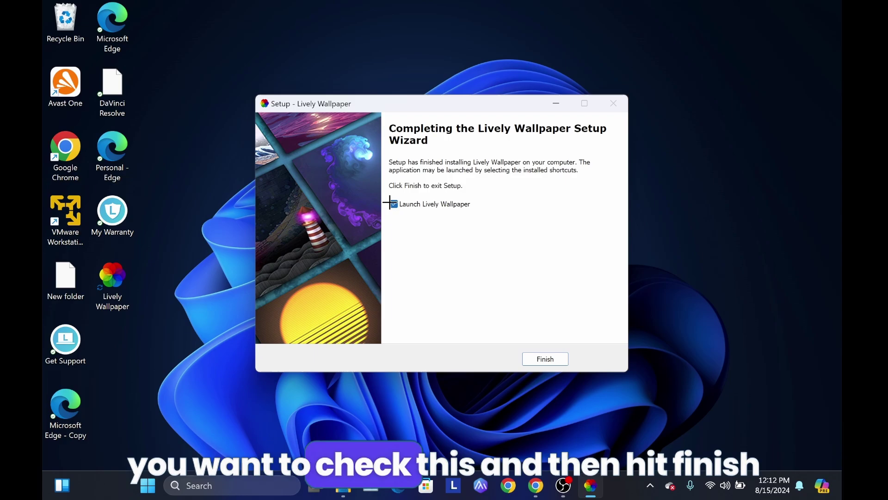
{"action": "left_click", "coordinate": [532, 359]}
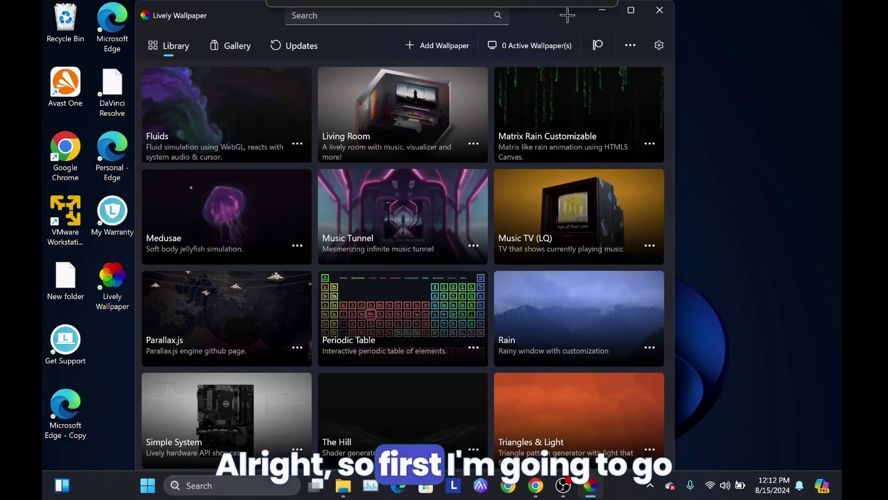
Step: Open Lively Wallpaper settings, maximize the window, and switch to the Performance settings
{"action": "left_click", "coordinate": [659, 45]}
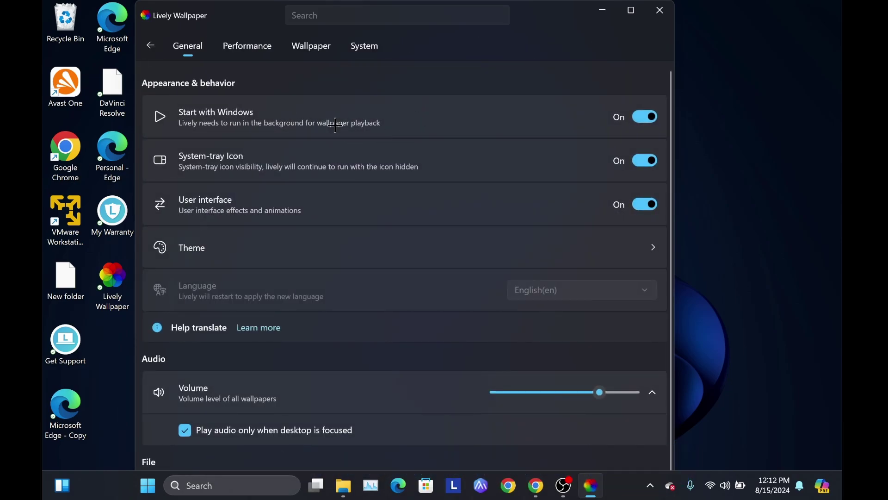
{"action": "scroll", "coordinate": [557, 169], "scroll_direction": "down", "scroll_amount": 1}
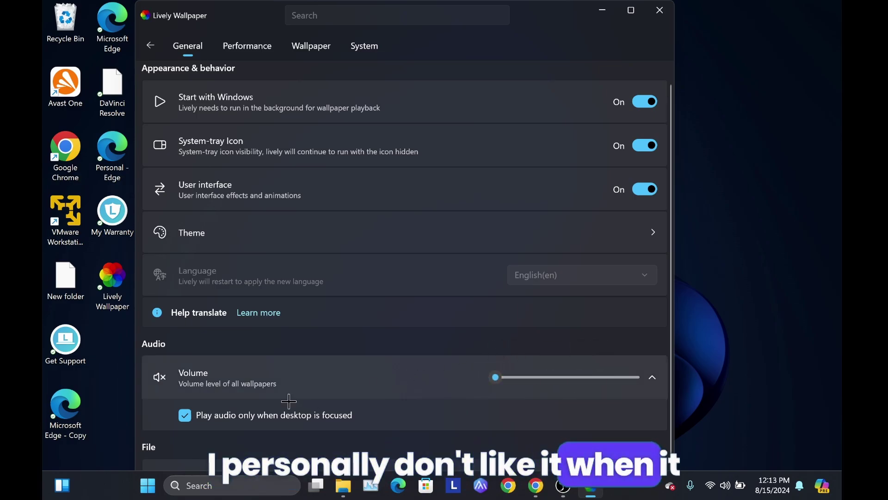
{"action": "left_click", "coordinate": [634, 15]}
{"action": "scroll", "coordinate": [434, 258], "scroll_direction": "down", "scroll_amount": 1}
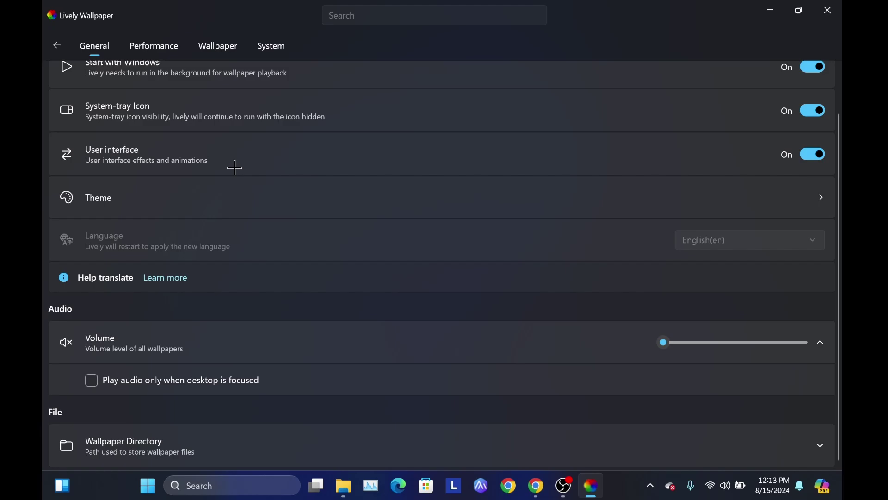
{"action": "left_click", "coordinate": [172, 46]}
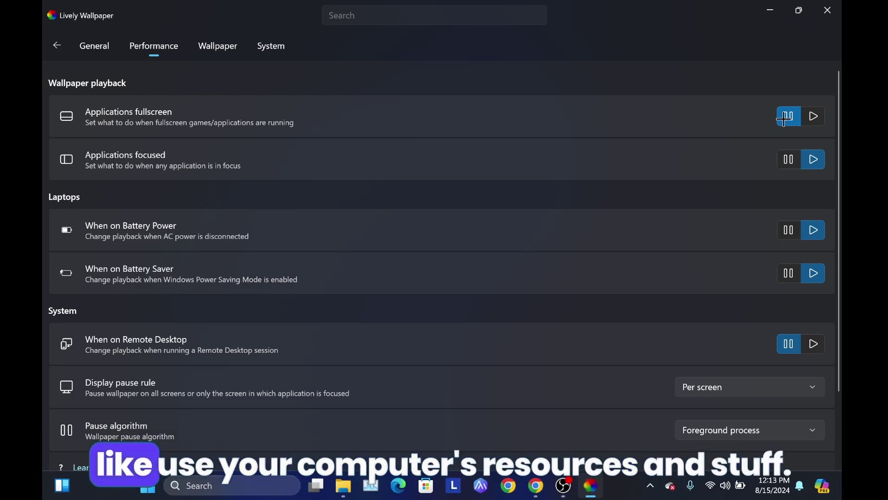
Step: Expand Application Rules and cancel the Choose Application dialog, leaving the rules list empty
{"action": "scroll", "coordinate": [634, 293], "scroll_direction": "down", "scroll_amount": 2}
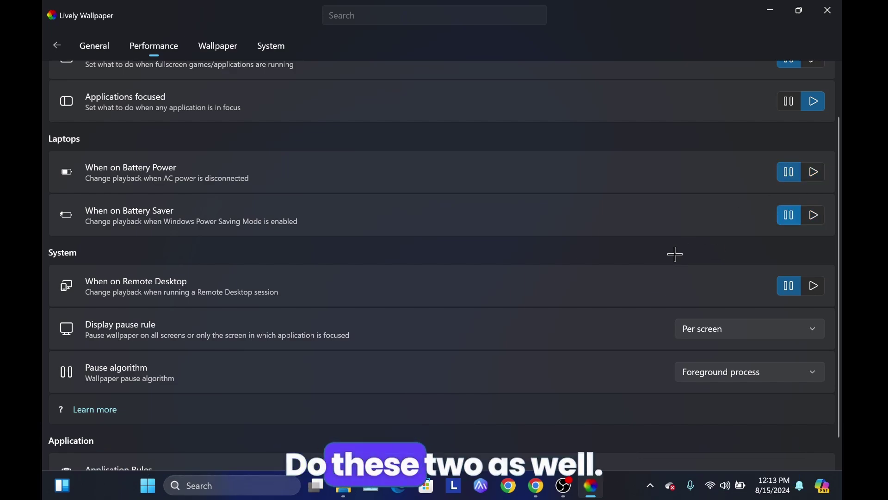
{"action": "scroll", "coordinate": [647, 259], "scroll_direction": "down", "scroll_amount": 1}
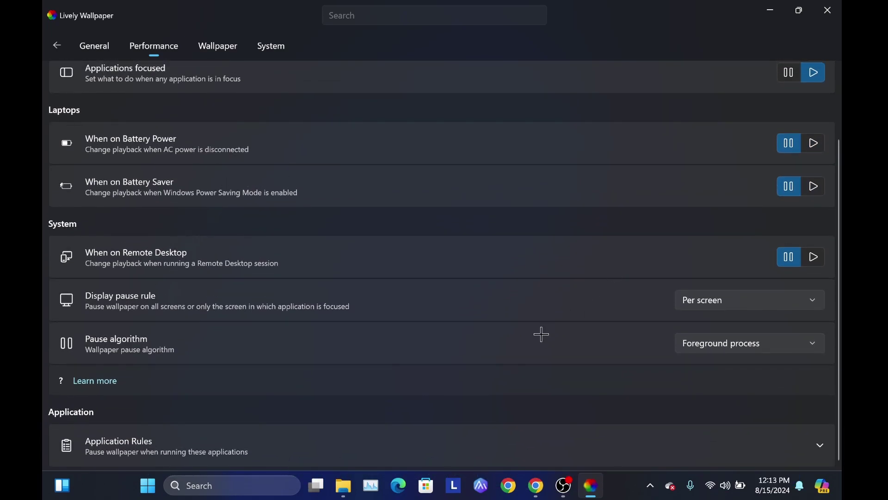
{"action": "scroll", "coordinate": [541, 334], "scroll_direction": "down", "scroll_amount": 1}
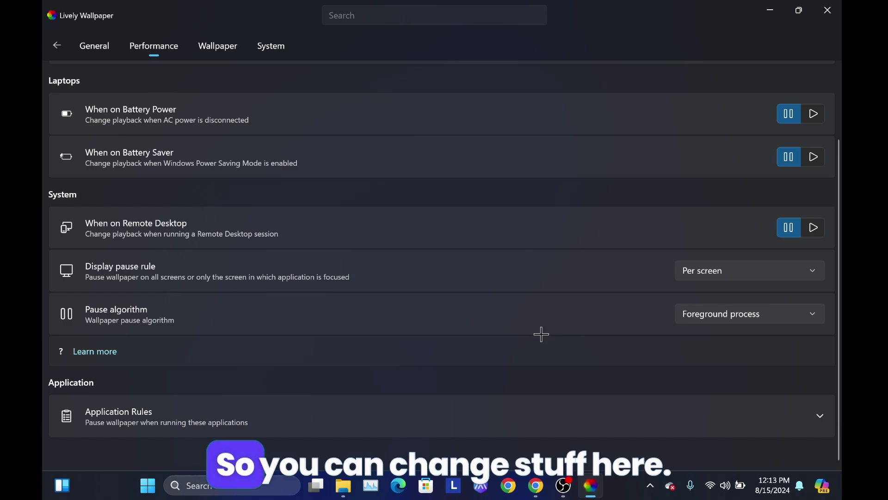
{"action": "scroll", "coordinate": [376, 339], "scroll_direction": "up", "scroll_amount": 1}
{"action": "left_click", "coordinate": [369, 431]}
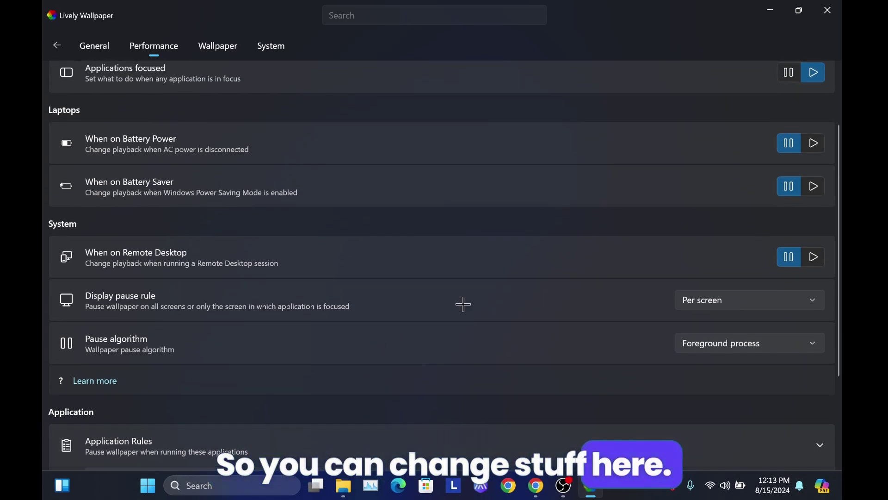
{"action": "scroll", "coordinate": [462, 303], "scroll_direction": "down", "scroll_amount": 4}
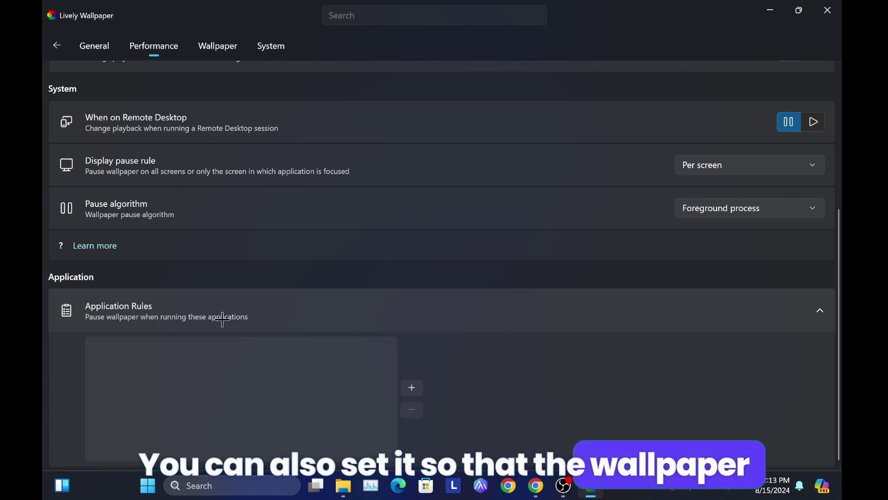
{"action": "left_click", "coordinate": [412, 387]}
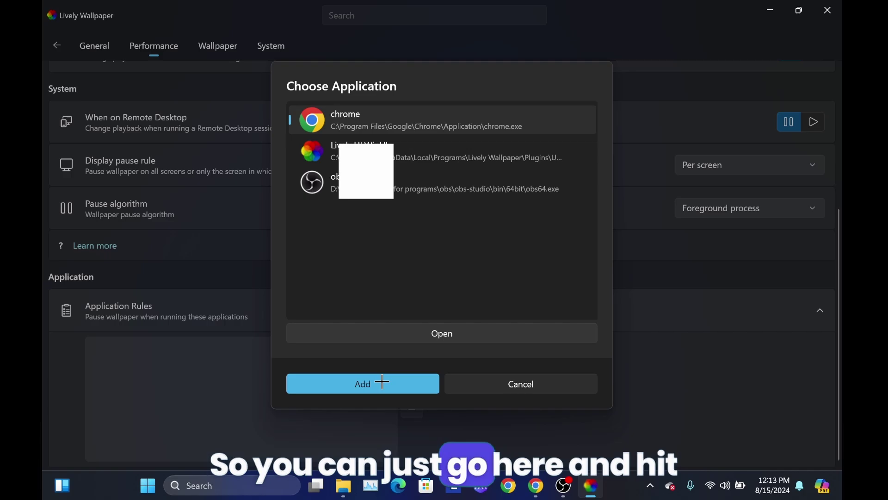
{"action": "left_click", "coordinate": [544, 390]}
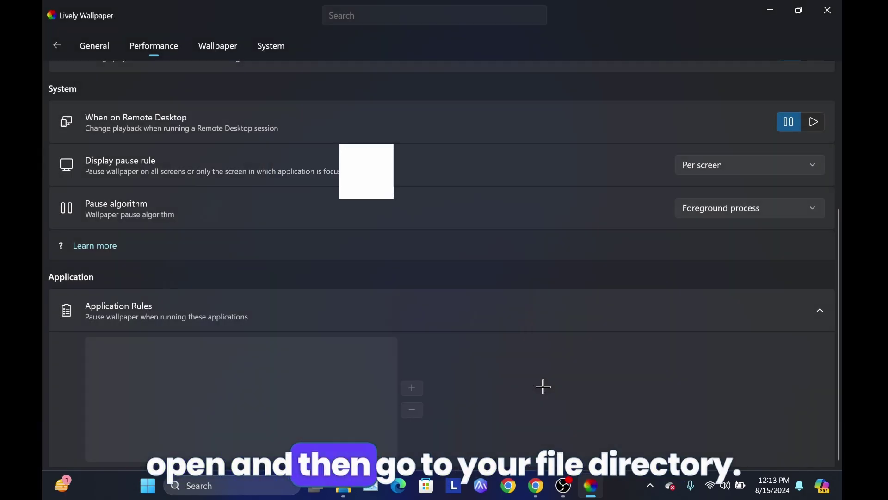
Step: Look through the Wallpaper and System settings tabs, then go back to the Library
{"action": "left_click", "coordinate": [218, 44]}
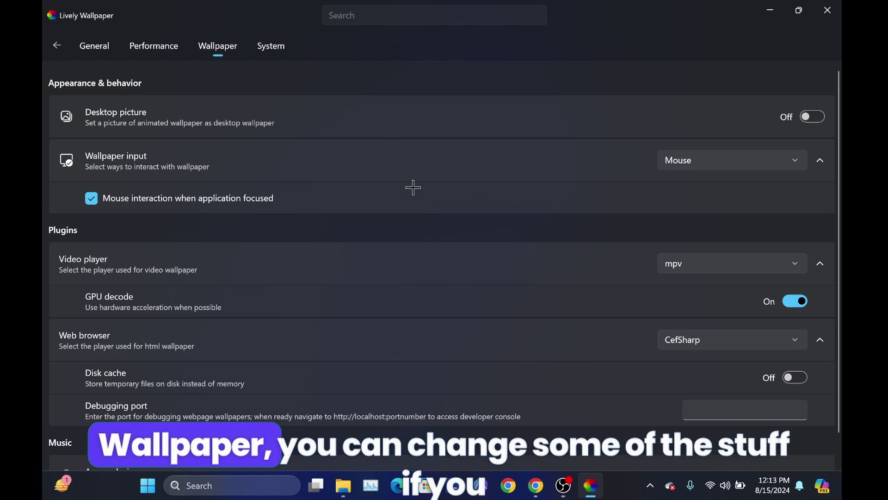
{"action": "scroll", "coordinate": [413, 187], "scroll_direction": "down", "scroll_amount": 1}
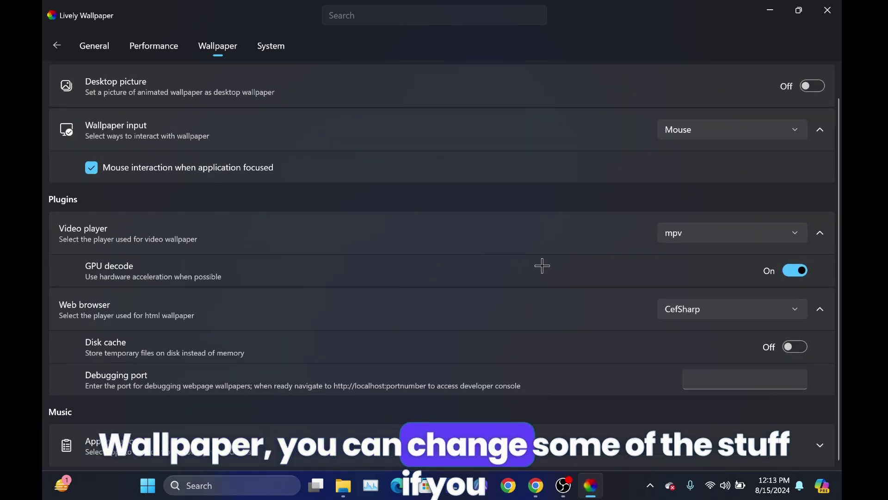
{"action": "scroll", "coordinate": [553, 223], "scroll_direction": "up", "scroll_amount": 1}
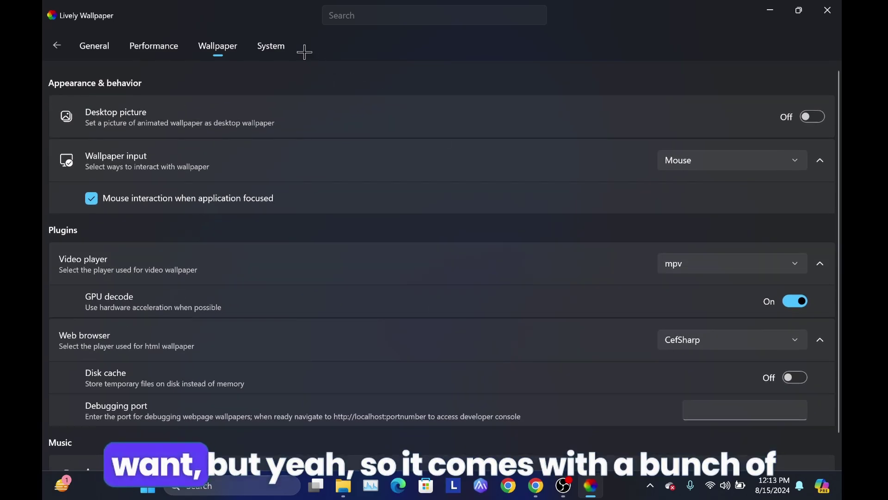
{"action": "left_click", "coordinate": [259, 52]}
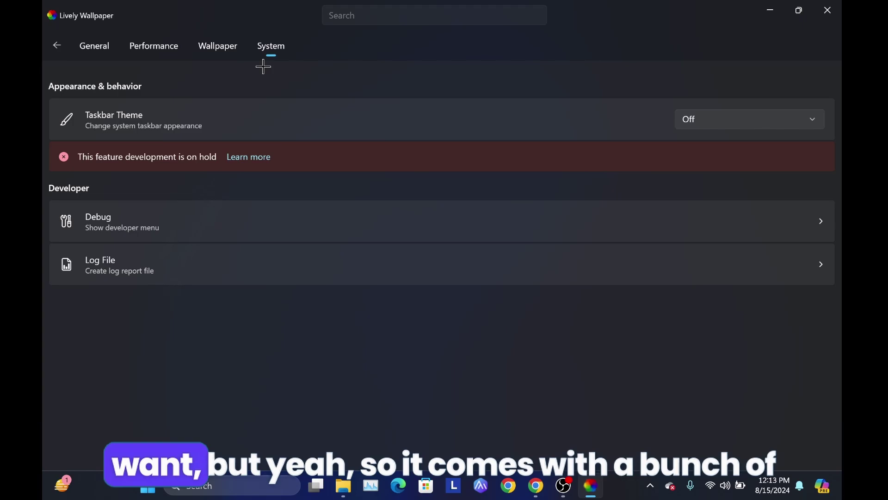
{"action": "left_click", "coordinate": [55, 45]}
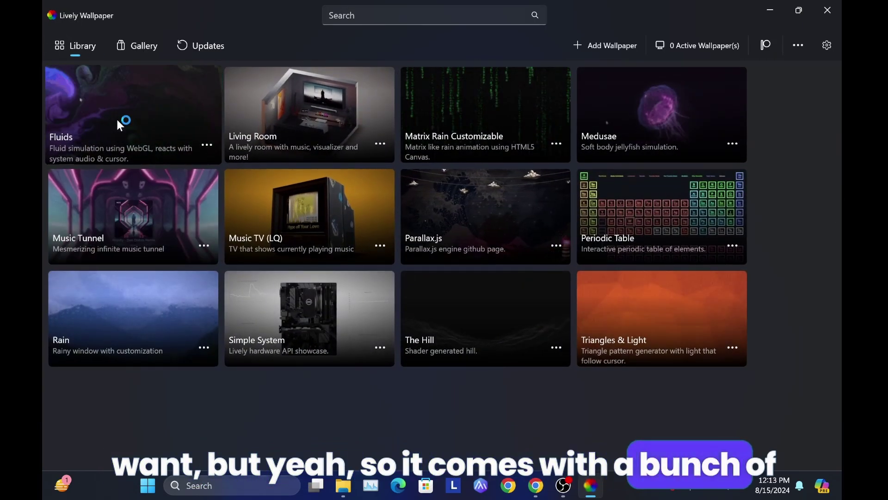
Step: Restore and reposition the Lively window to view the running Fluids wallpaper, briefly checking the Gallery
{"action": "left_click", "coordinate": [800, 11]}
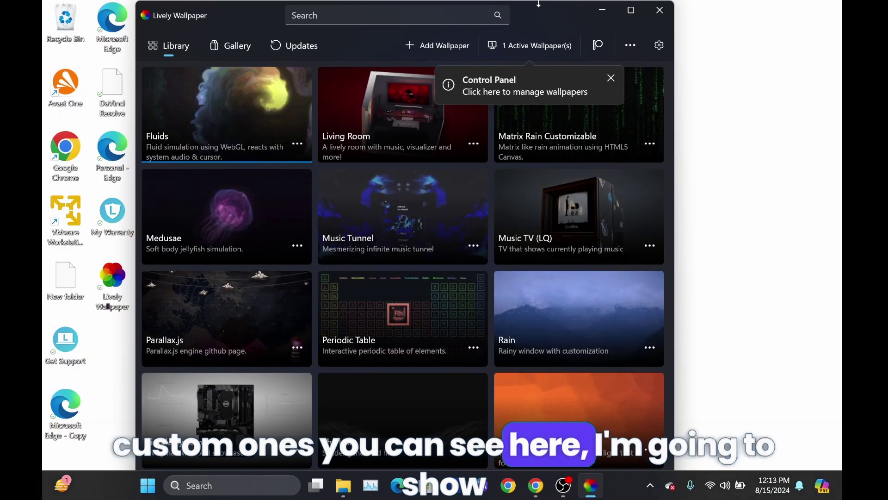
{"action": "left_click_drag", "start_coordinate": [521, 1], "coordinate": [521, 78]}
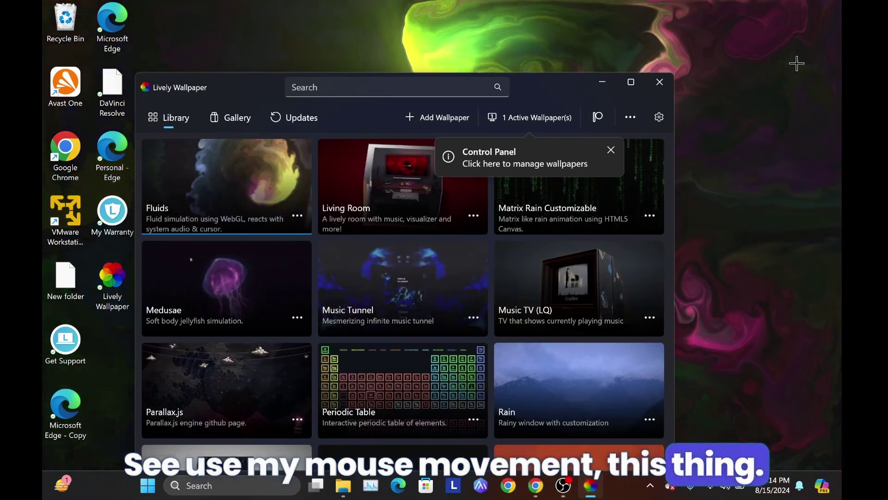
{"action": "scroll", "coordinate": [422, 322], "scroll_direction": "down", "scroll_amount": 2}
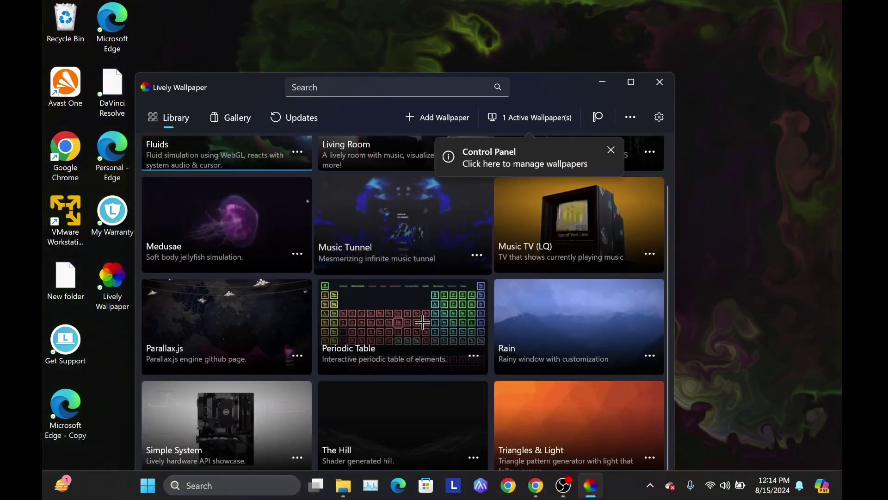
{"action": "scroll", "coordinate": [423, 322], "scroll_direction": "up", "scroll_amount": 1}
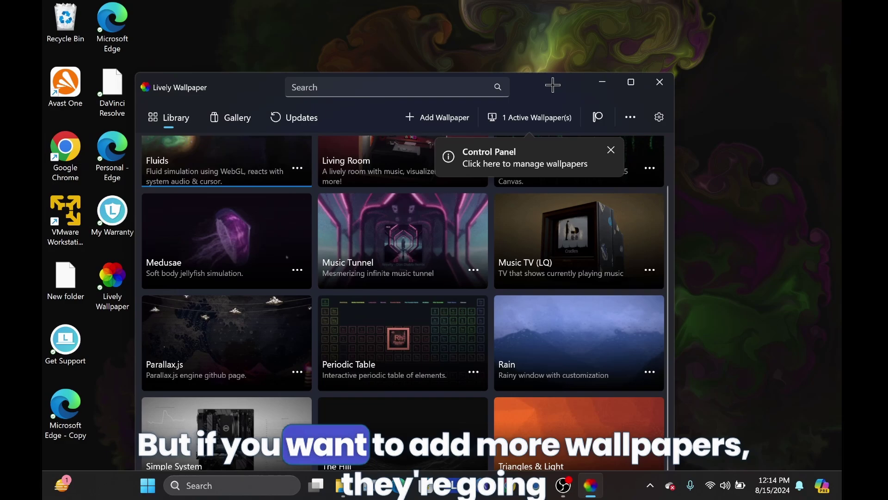
{"action": "left_click_drag", "start_coordinate": [548, 81], "coordinate": [590, 30]}
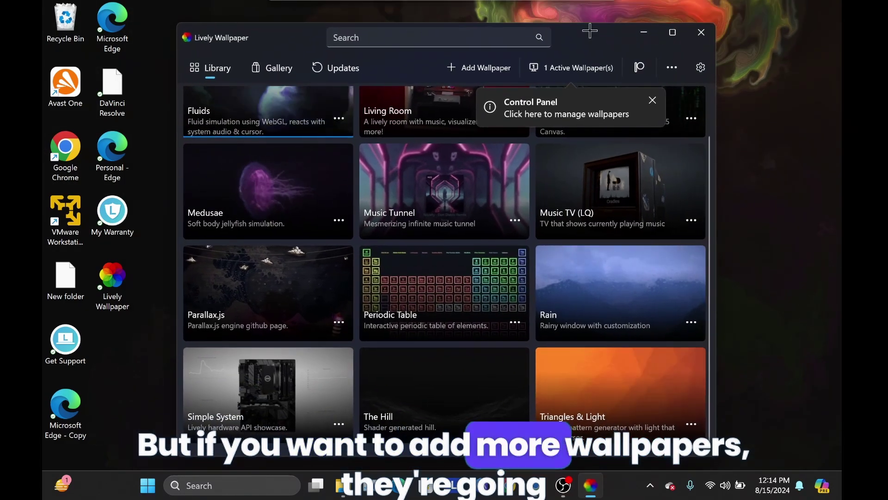
{"action": "left_click", "coordinate": [272, 68]}
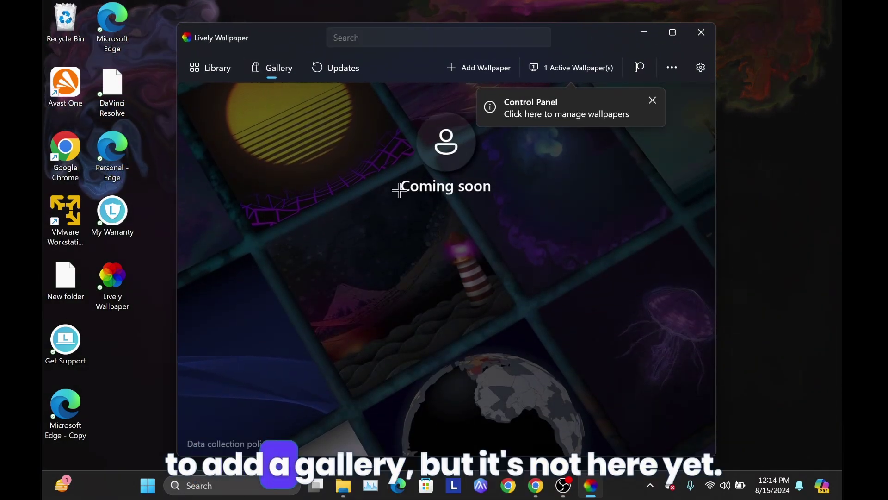
{"action": "left_click", "coordinate": [210, 68]}
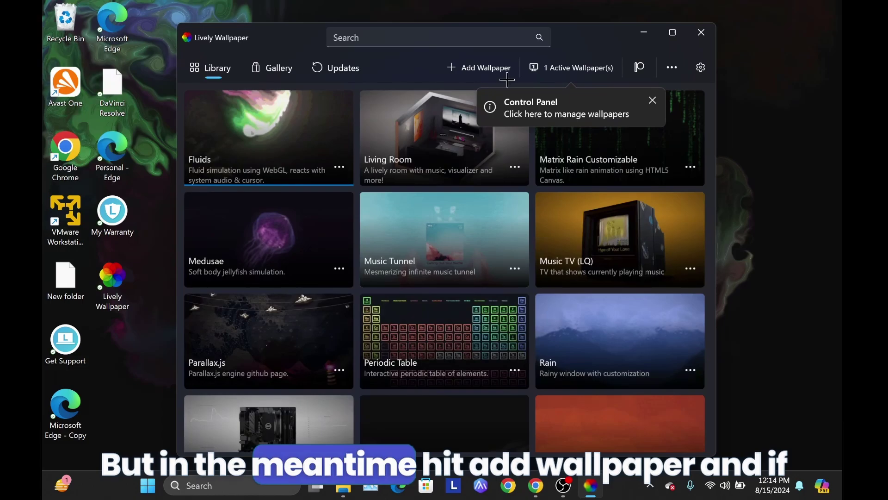
Step: Open the Add Wallpaper dialog, then Alt+Tab over to Chrome
{"action": "left_click", "coordinate": [455, 68]}
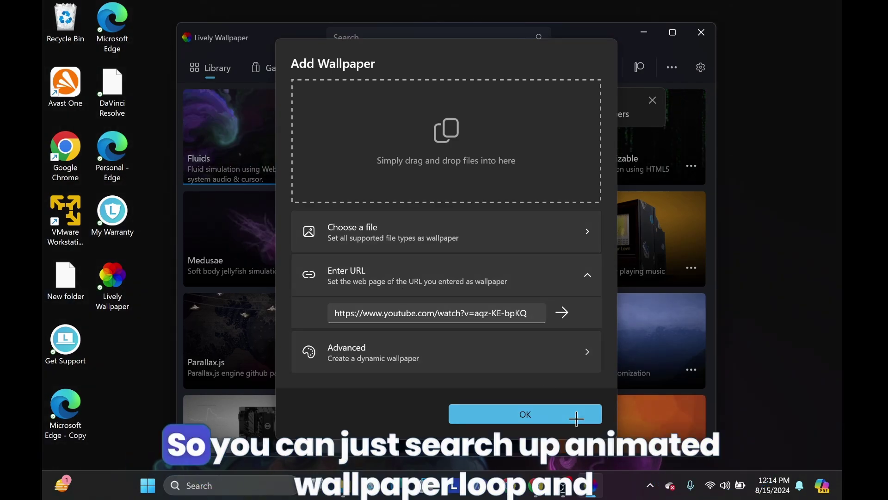
{"action": "key", "text": "alt+Tab"}
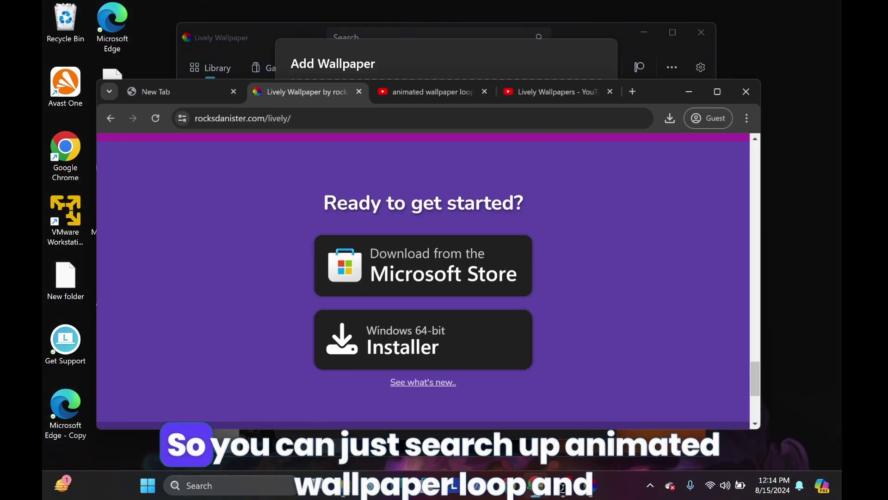
Step: Close the Lively download page and search results tabs to reach the Lively Wallpapers playlist
{"action": "left_click", "coordinate": [361, 91]}
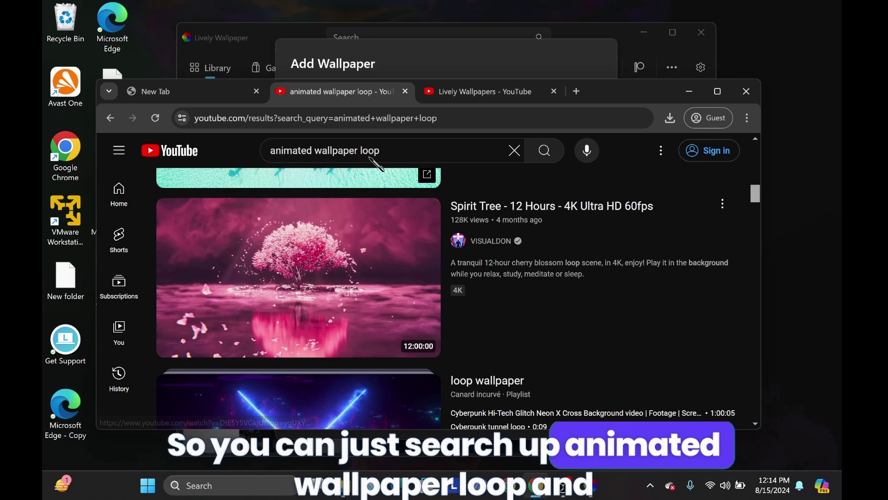
{"action": "scroll", "coordinate": [356, 324], "scroll_direction": "down", "scroll_amount": 2}
{"action": "scroll", "coordinate": [292, 323], "scroll_direction": "down", "scroll_amount": 3}
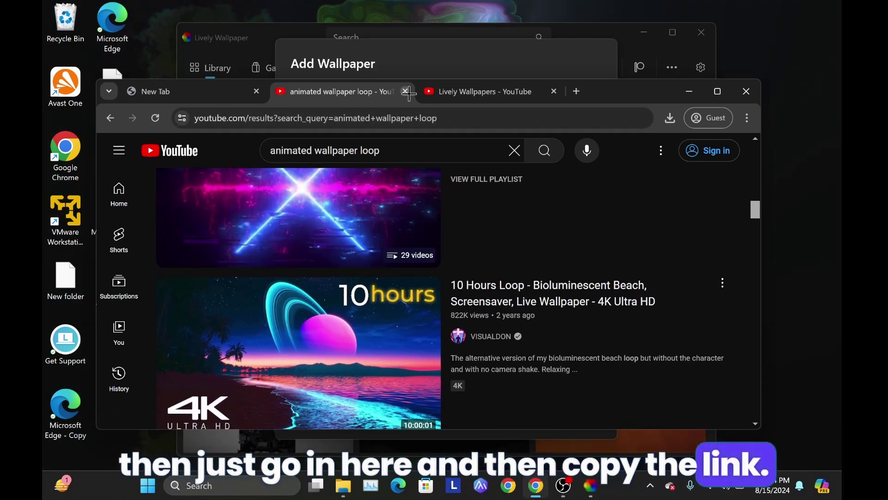
{"action": "left_click", "coordinate": [406, 91]}
{"action": "scroll", "coordinate": [383, 278], "scroll_direction": "down", "scroll_amount": 1}
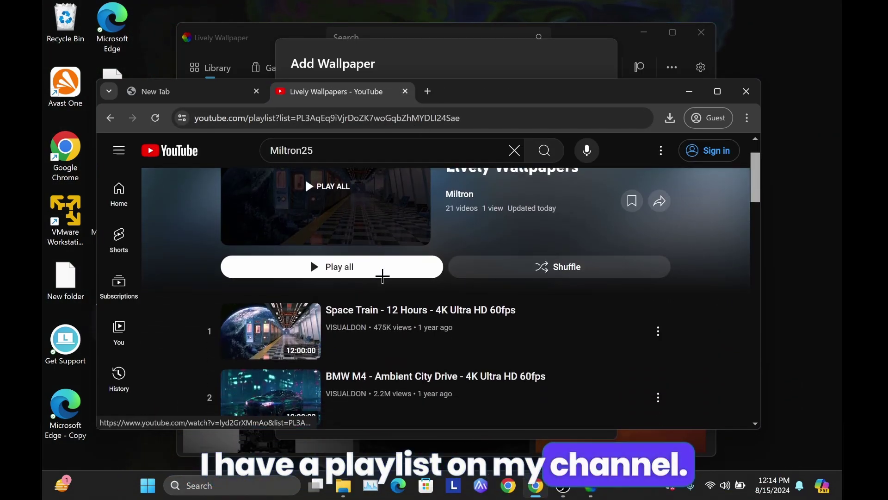
{"action": "scroll", "coordinate": [478, 318], "scroll_direction": "up", "scroll_amount": 1}
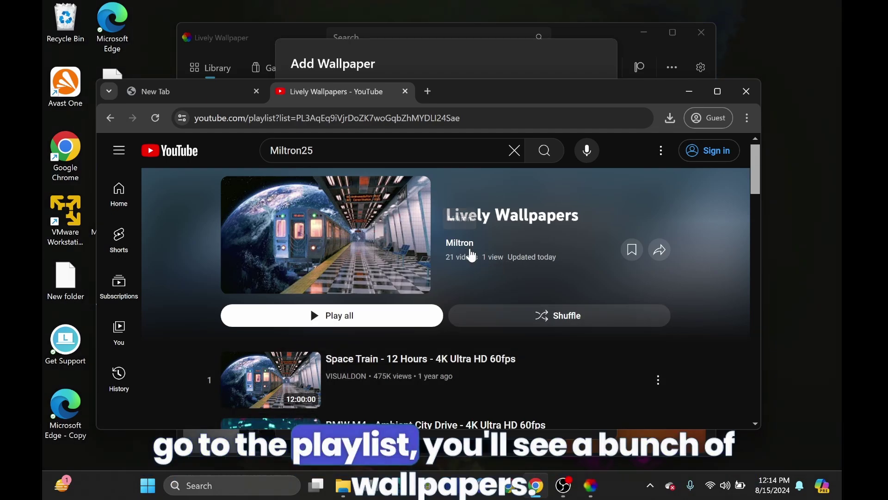
Step: Open the BMW M4 - Ambient City Drive video, pause the ad, and select its URL
{"action": "scroll", "coordinate": [507, 248], "scroll_direction": "down", "scroll_amount": 3}
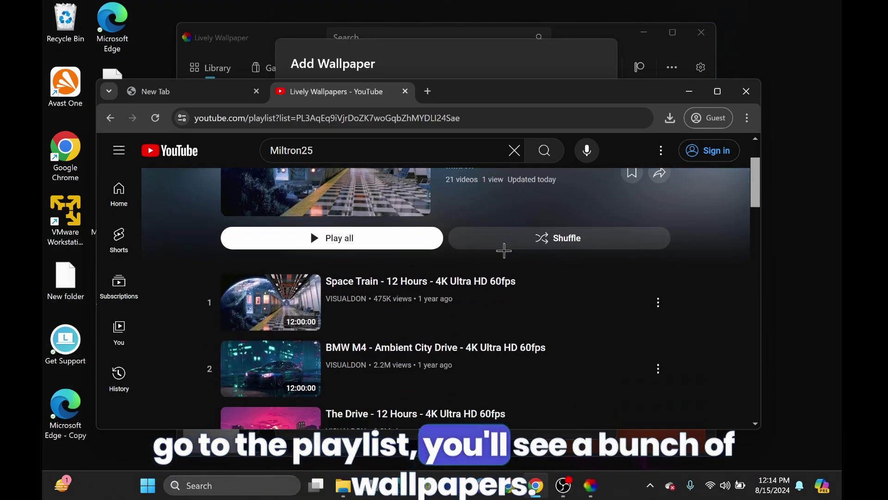
{"action": "scroll", "coordinate": [405, 341], "scroll_direction": "down", "scroll_amount": 10}
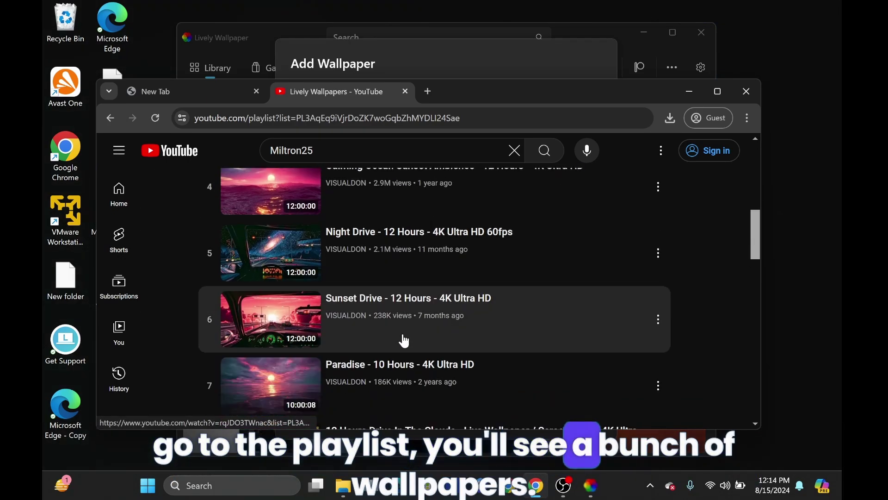
{"action": "scroll", "coordinate": [405, 341], "scroll_direction": "up", "scroll_amount": 8}
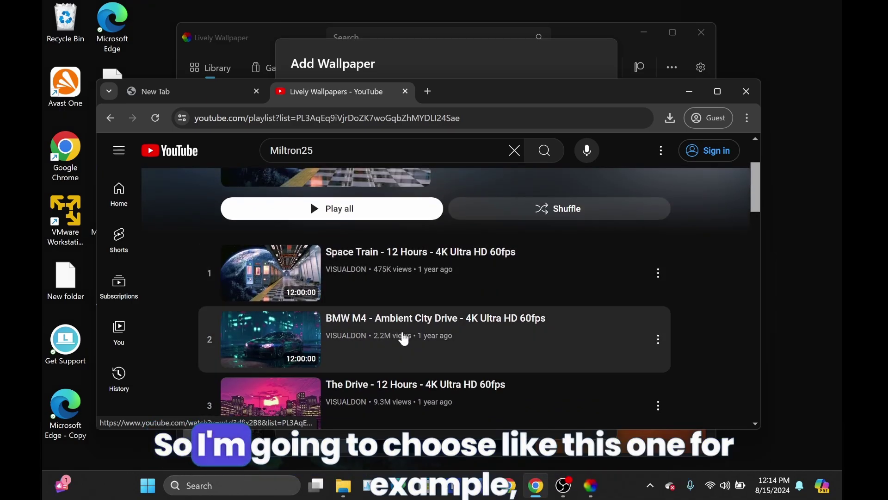
{"action": "left_click", "coordinate": [412, 331]}
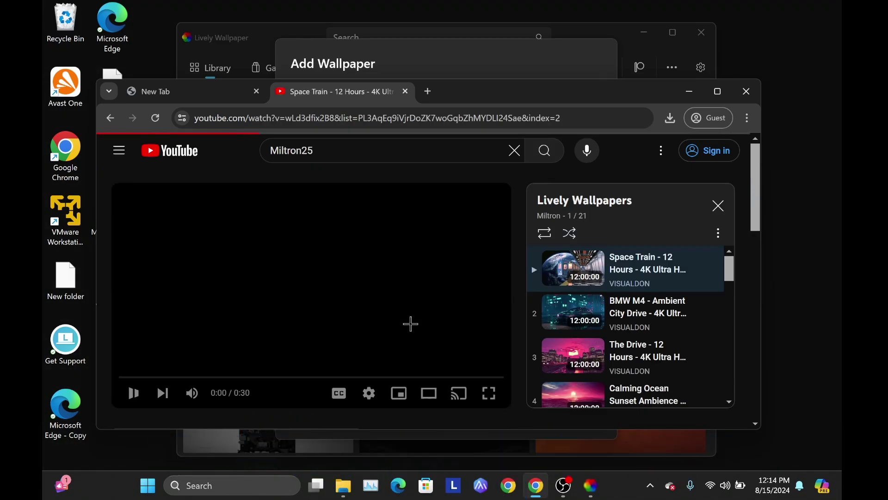
{"action": "left_click", "coordinate": [352, 231]}
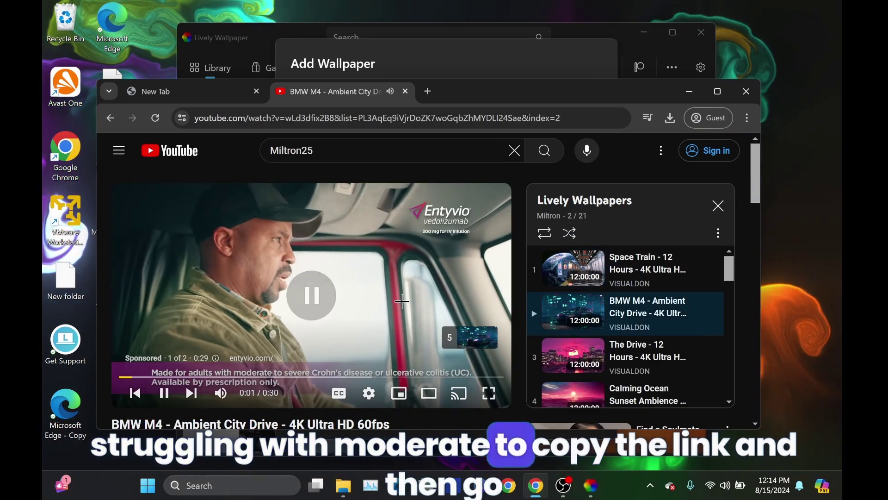
{"action": "left_click", "coordinate": [284, 120]}
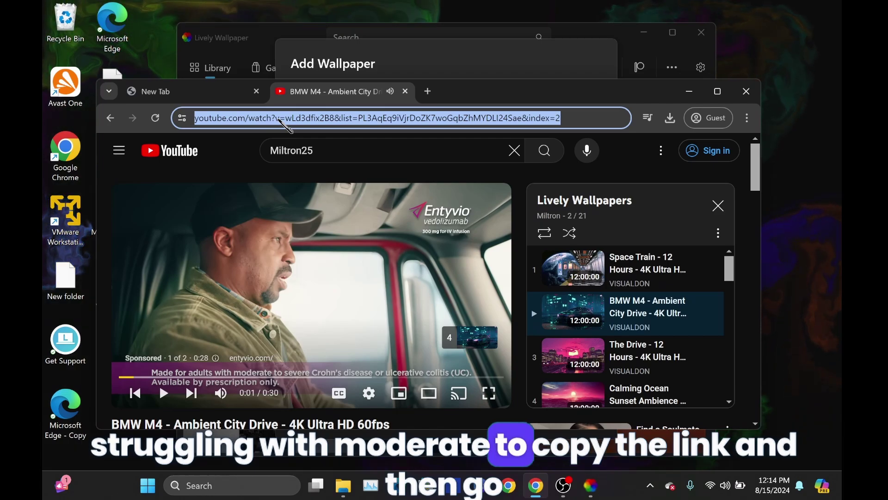
Step: Replace the Add Wallpaper URL with the BMW M4 video link, submit it, and retitle it 'Car'
{"action": "key", "text": "alt+Tab"}
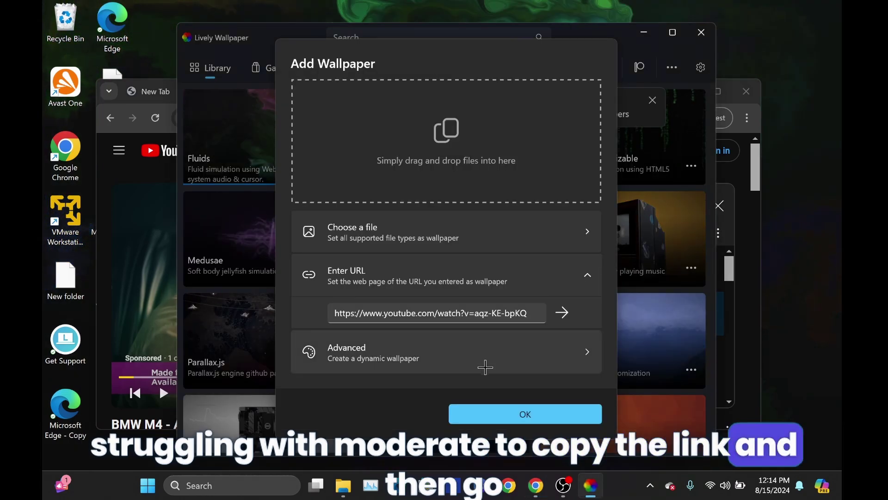
{"action": "left_click_drag", "start_coordinate": [328, 313], "coordinate": [533, 313]}
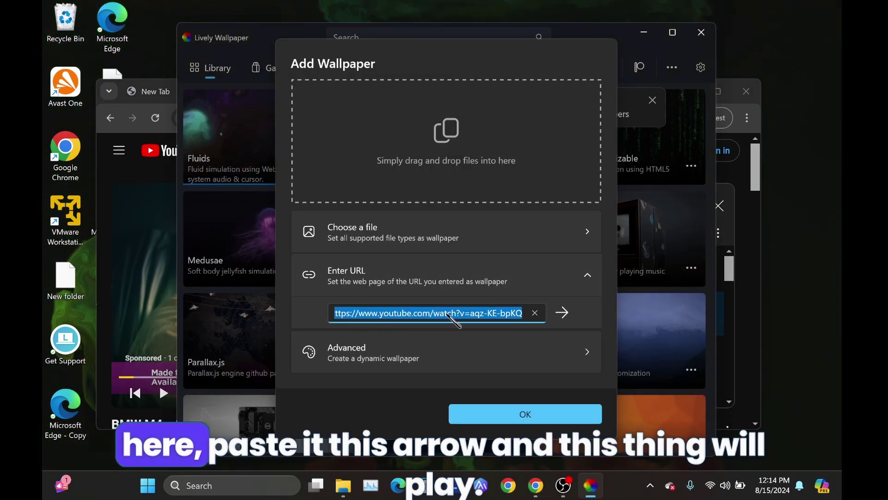
{"action": "key", "text": "BackSpace"}
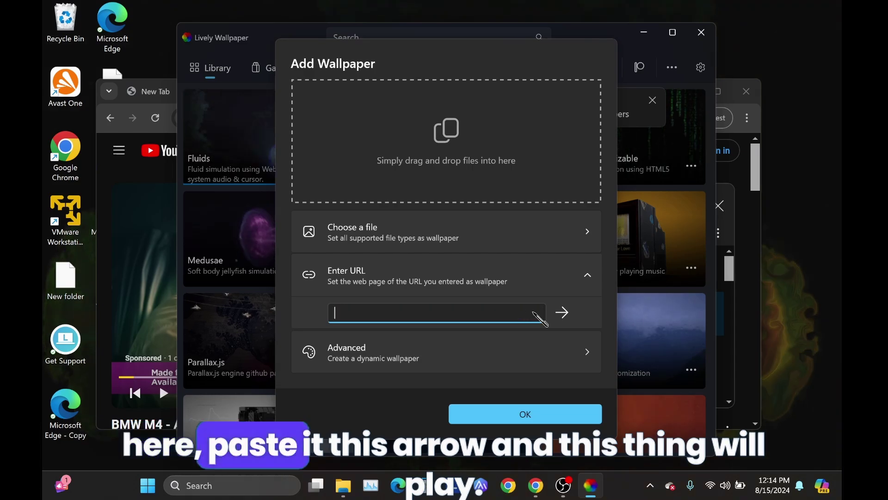
{"action": "key", "text": "ctrl+v"}
{"action": "left_click", "coordinate": [560, 312]}
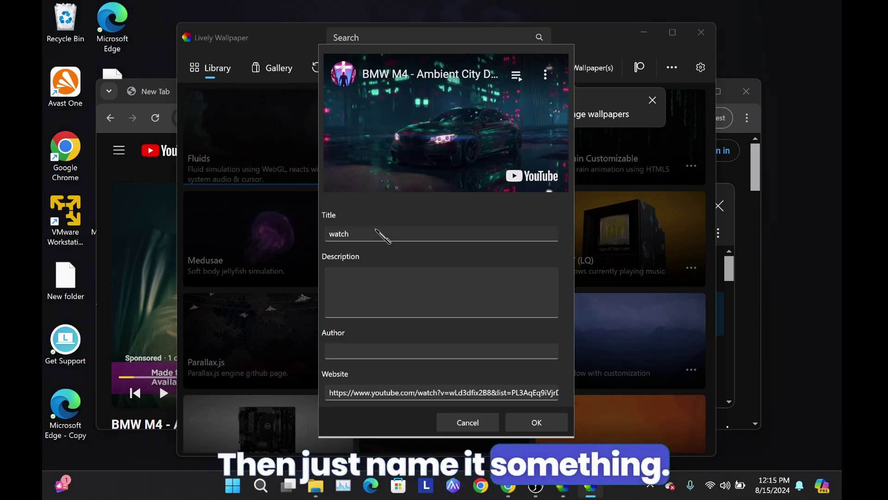
{"action": "left_click_drag", "start_coordinate": [379, 234], "coordinate": [329, 241]}
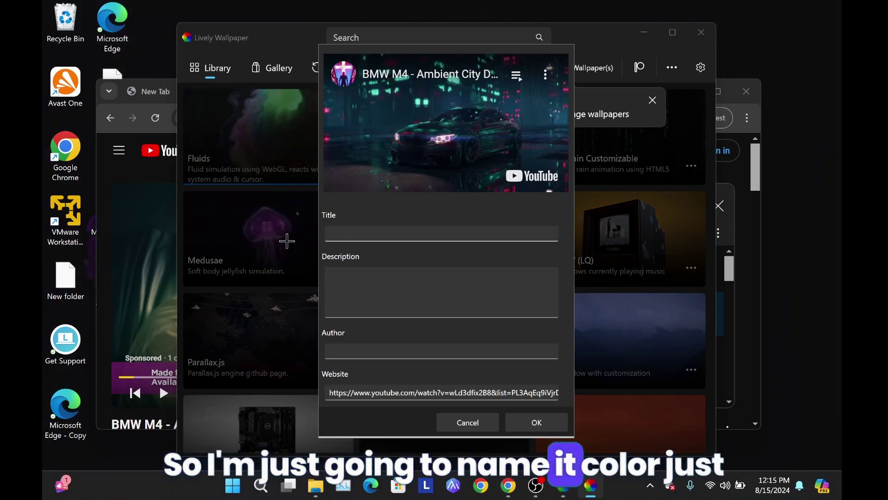
{"action": "type", "text": "Car"}
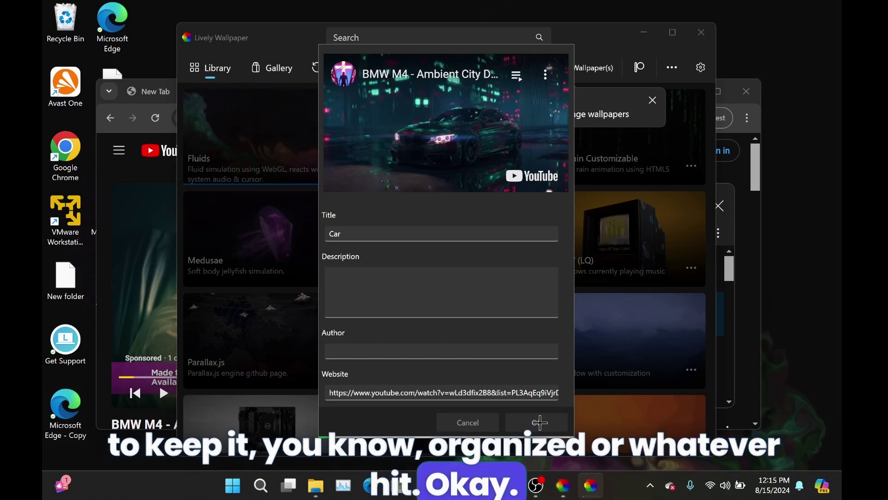
Step: Save 'Car' to the Library, view the BMW M4 video on the desktop, then apply the Fluids wallpaper
{"action": "left_click", "coordinate": [540, 423]}
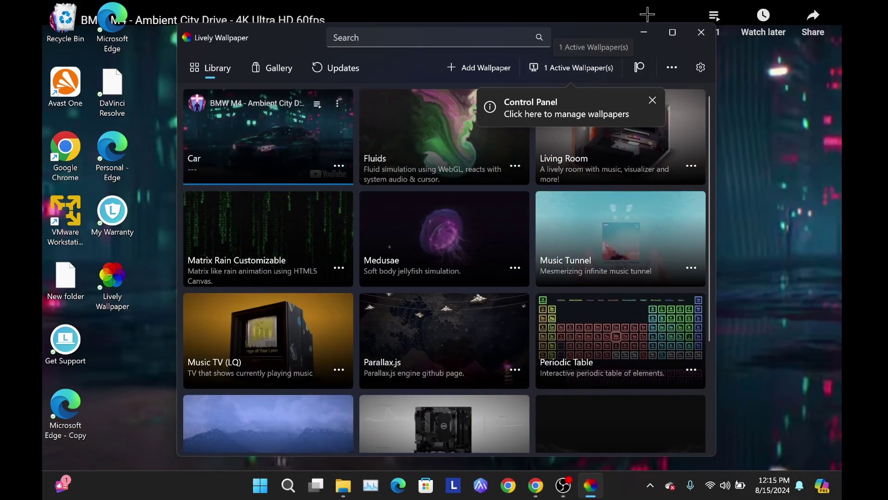
{"action": "left_click", "coordinate": [647, 33]}
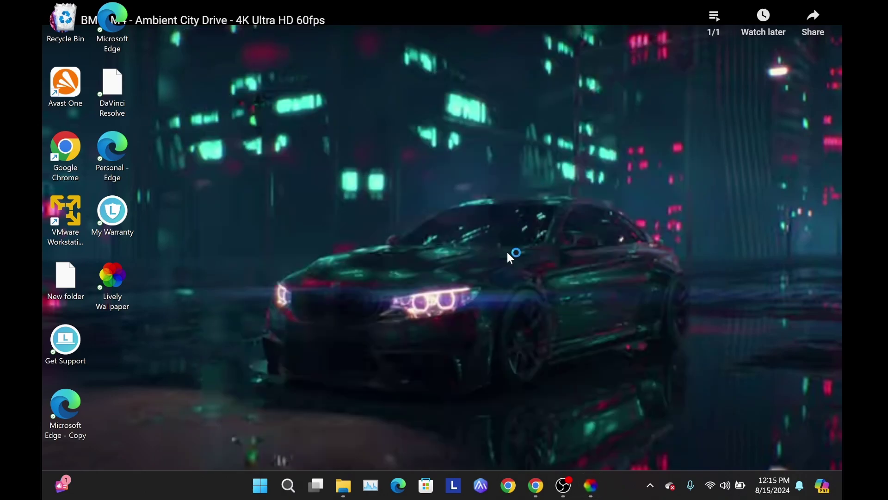
{"action": "left_click", "coordinate": [594, 485]}
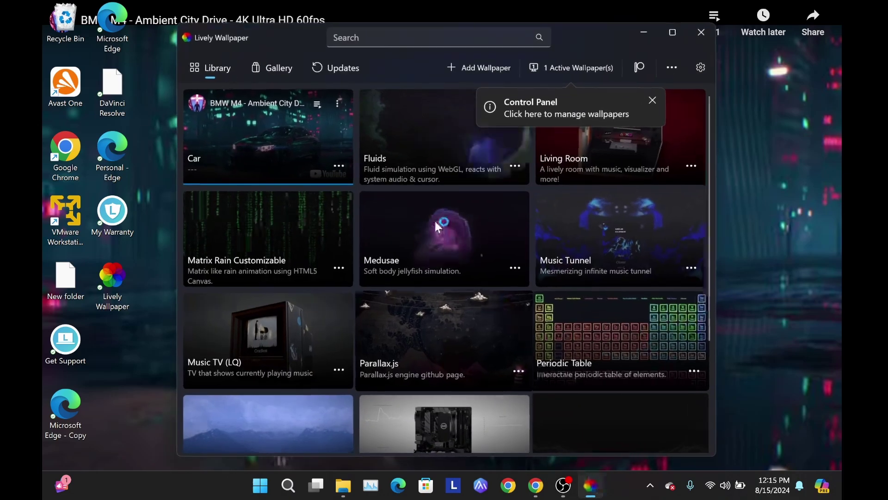
{"action": "left_click", "coordinate": [407, 171]}
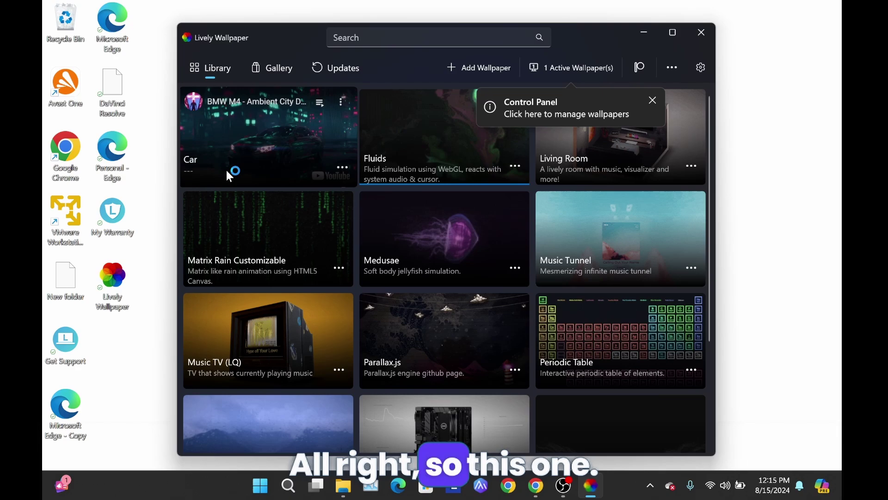
Step: Switch the desktop from Fluids back to the Car wallpaper and minimize Lively to watch it play
{"action": "left_click", "coordinate": [230, 176]}
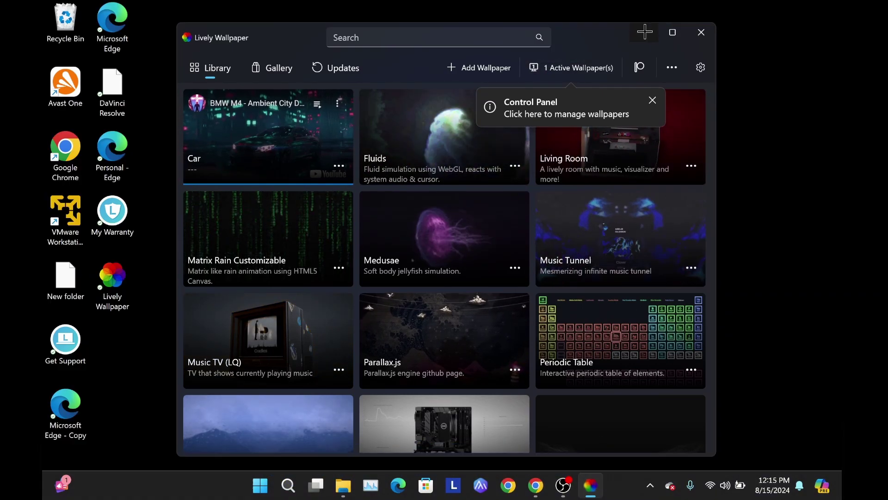
{"action": "left_click", "coordinate": [645, 31]}
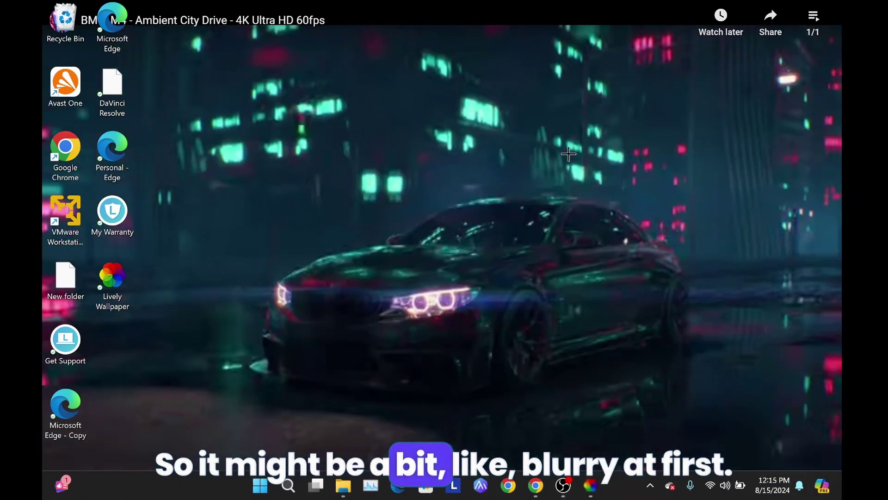